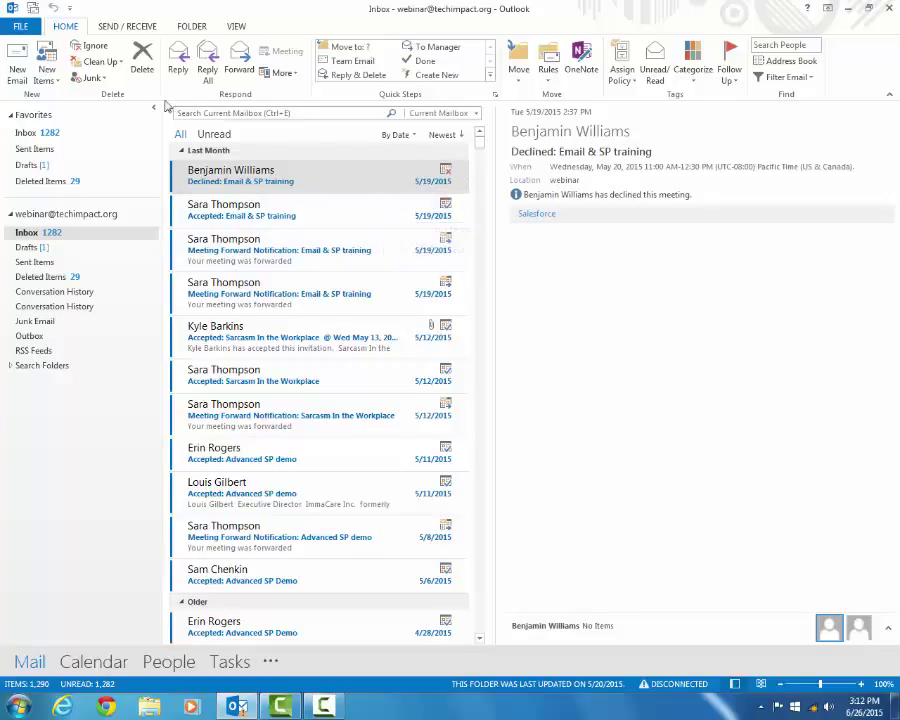
Start an export of the mailbox to a file, using the Outlook Data File (.pst) type
{"action": "left_click", "coordinate": [22, 27]}
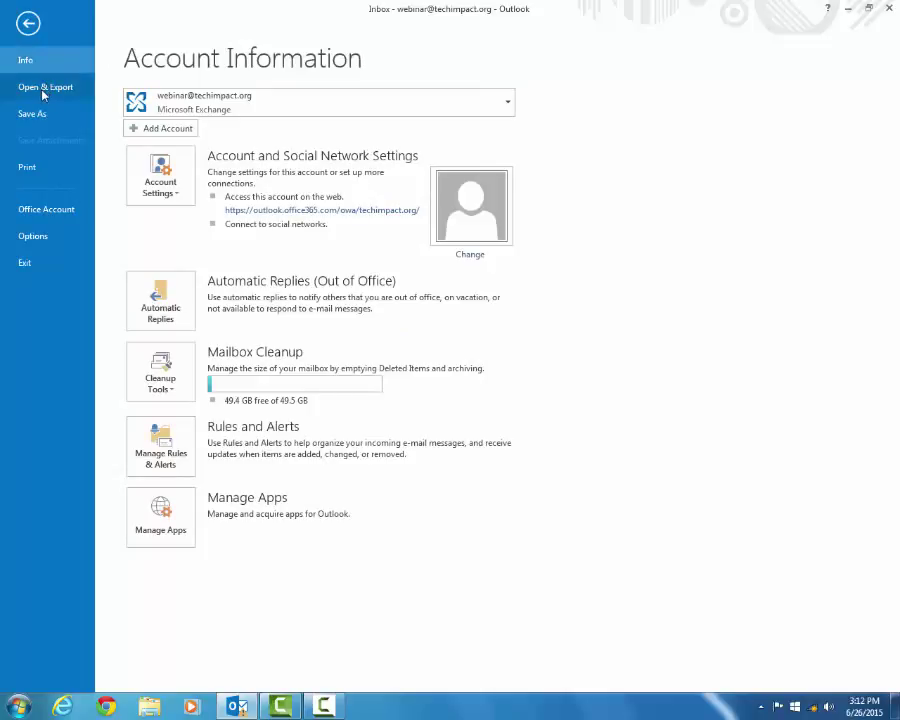
{"action": "left_click", "coordinate": [43, 92]}
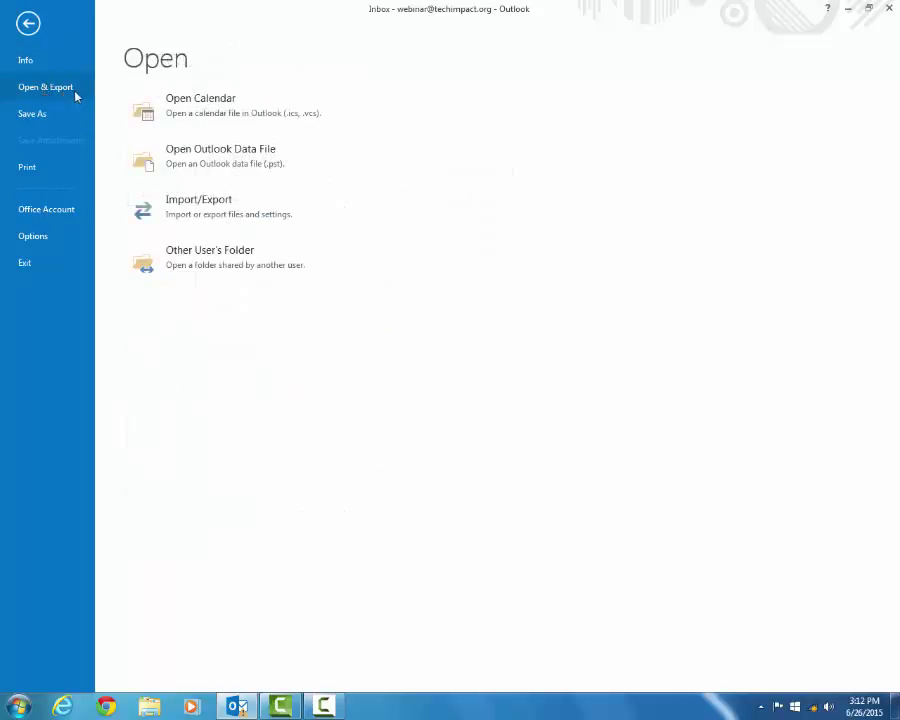
{"action": "left_click", "coordinate": [227, 217]}
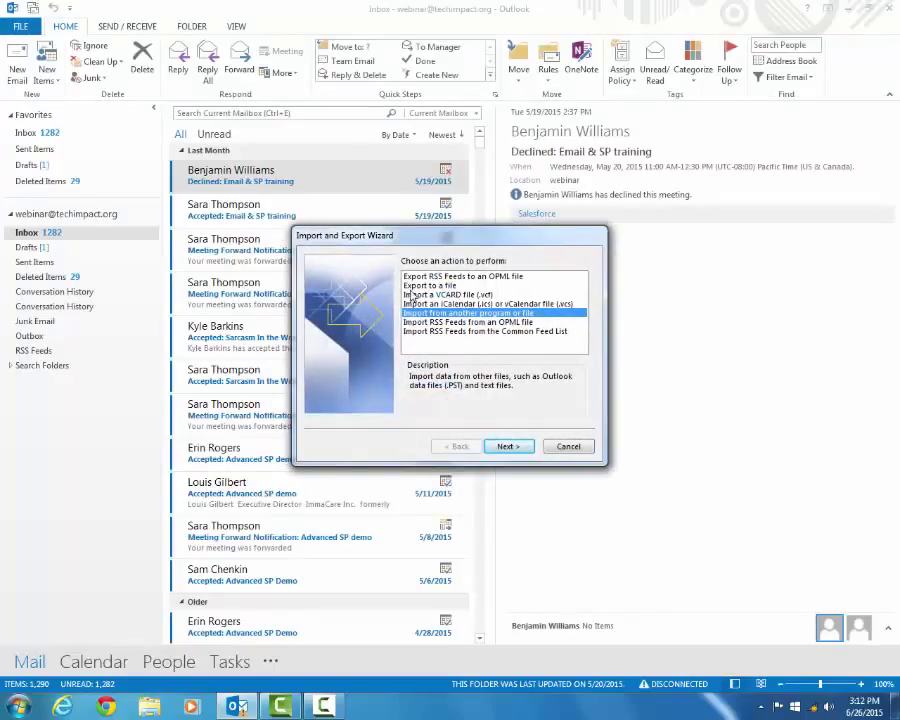
{"action": "left_click", "coordinate": [432, 286]}
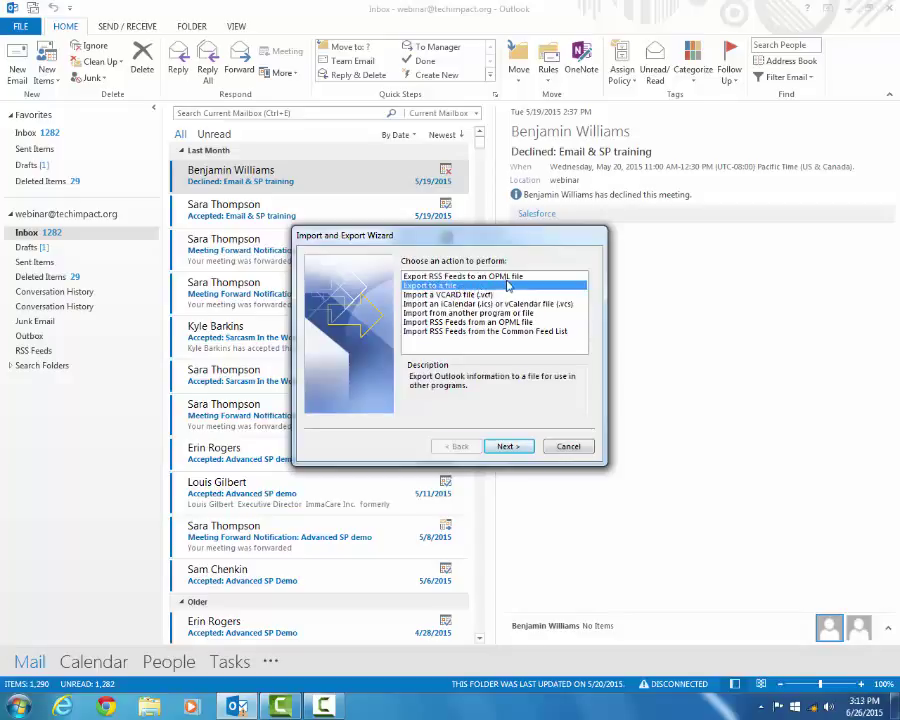
{"action": "left_click", "coordinate": [507, 447]}
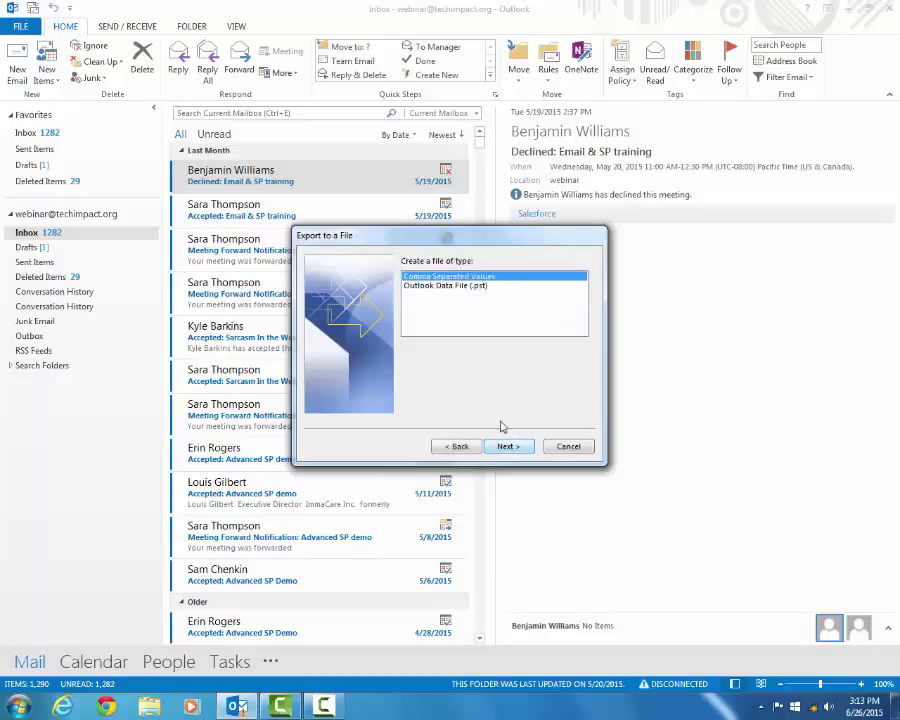
{"action": "left_click", "coordinate": [462, 288]}
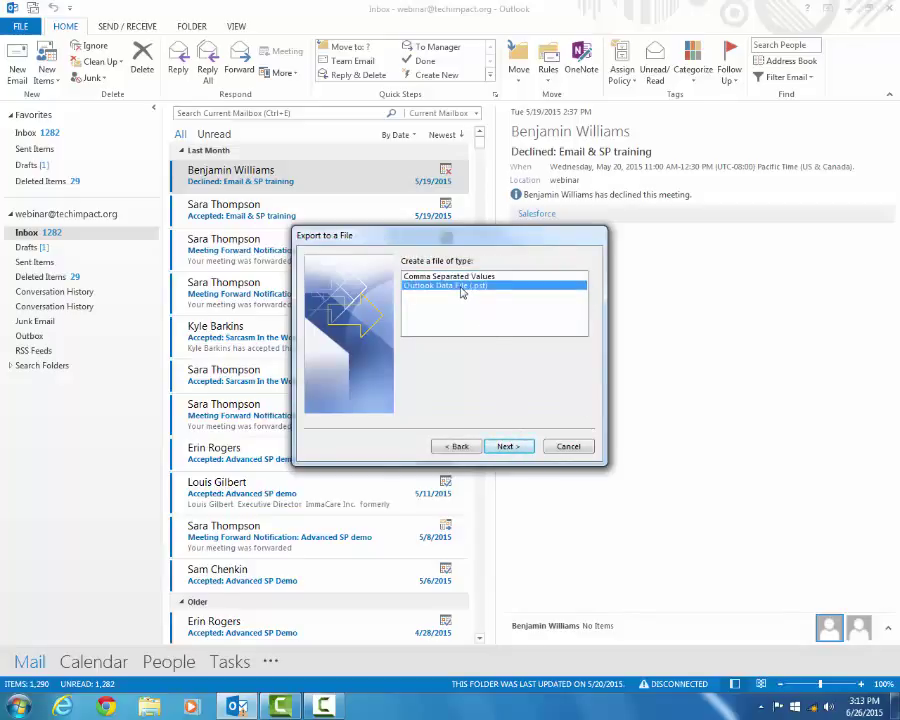
{"action": "left_click", "coordinate": [512, 447]}
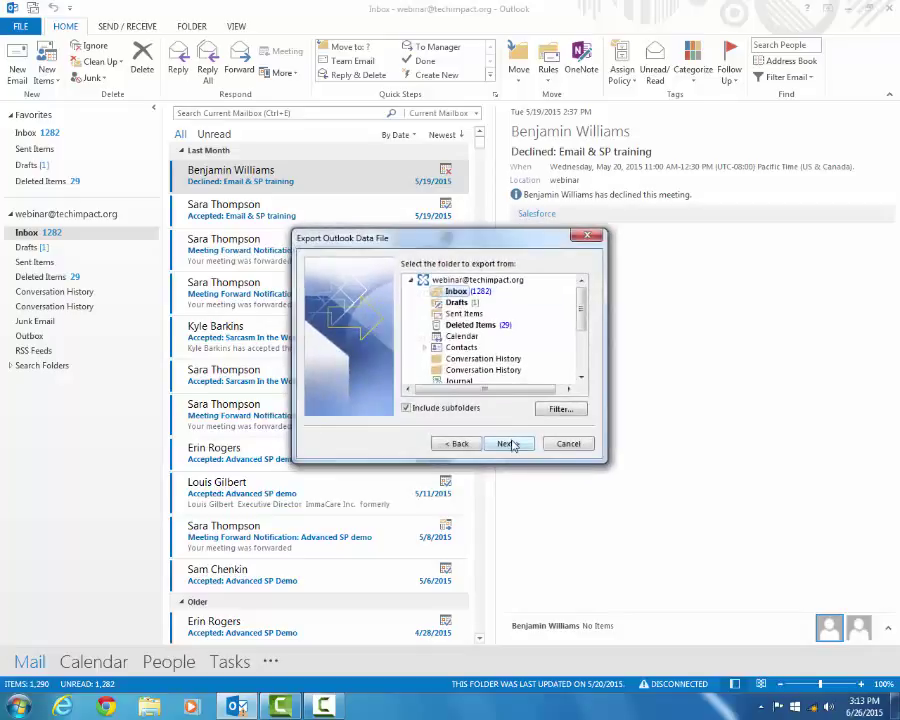
Select the entire mailbox account as the export source, with subfolders included, and continue to the save options
{"action": "left_click", "coordinate": [496, 283]}
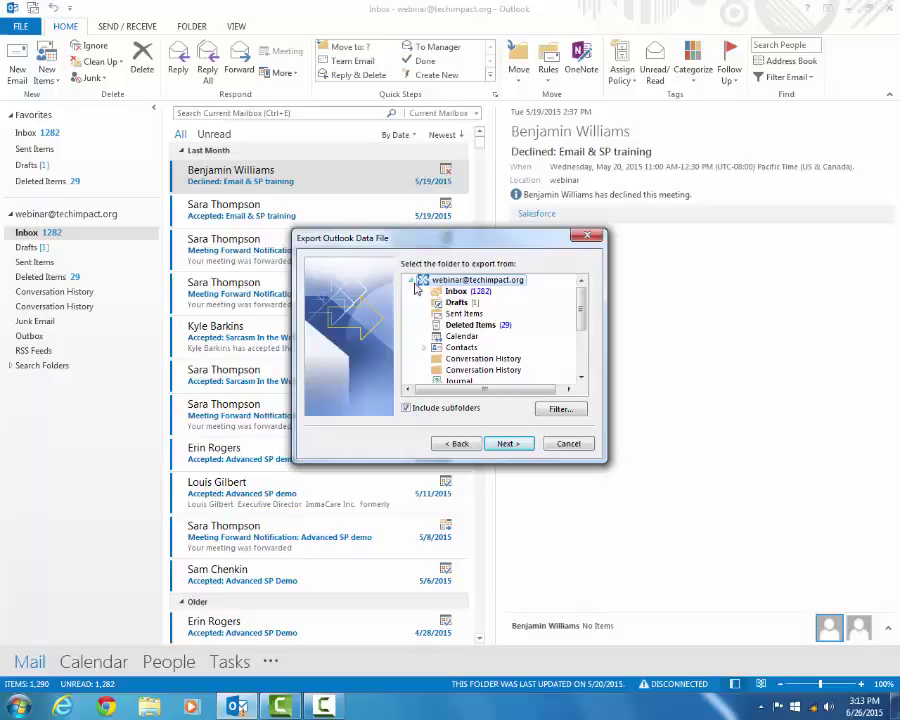
{"action": "scroll", "coordinate": [475, 302], "scroll_direction": "down", "scroll_amount": 1}
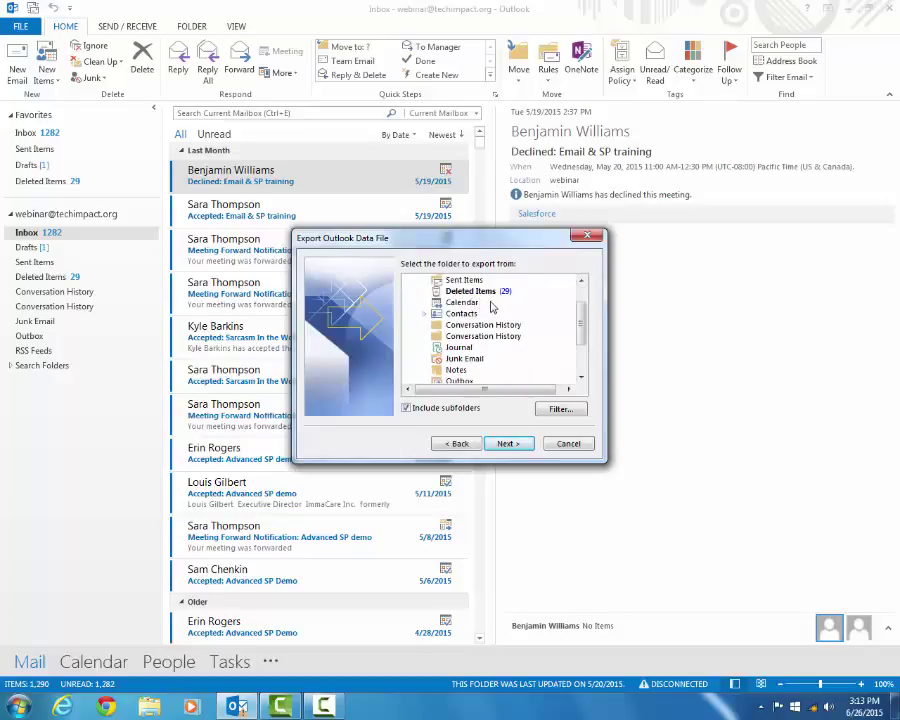
{"action": "scroll", "coordinate": [474, 298], "scroll_direction": "up", "scroll_amount": 1}
{"action": "scroll", "coordinate": [478, 300], "scroll_direction": "down", "scroll_amount": 1}
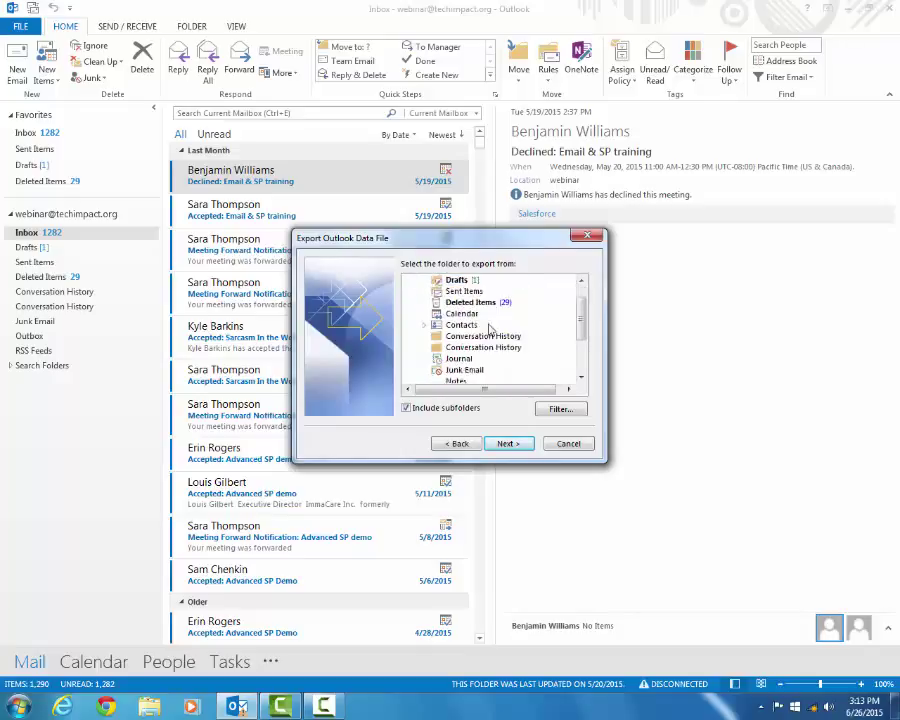
{"action": "scroll", "coordinate": [478, 305], "scroll_direction": "up", "scroll_amount": 1}
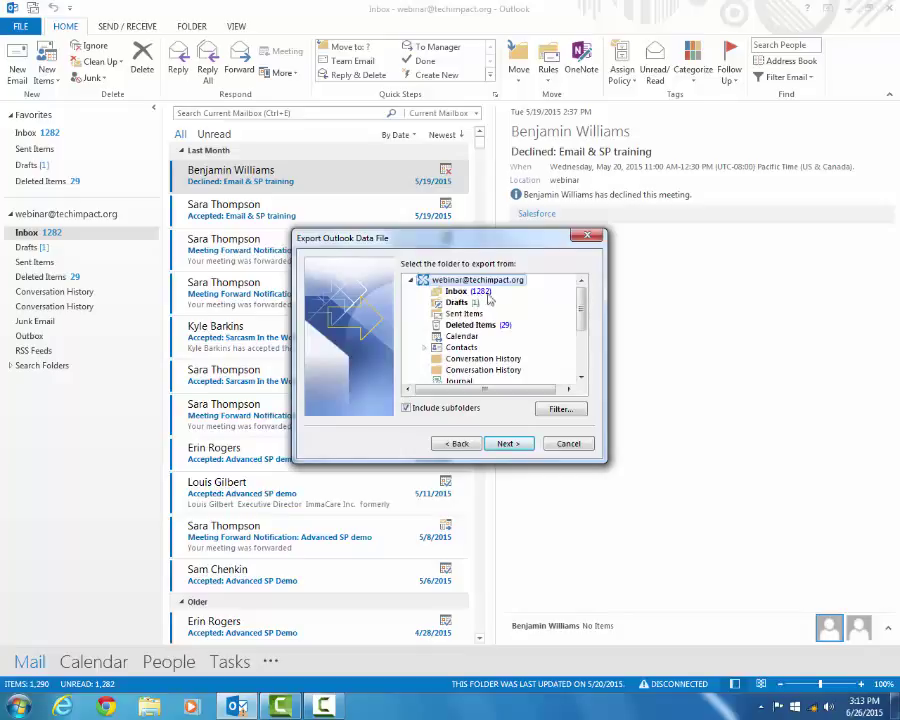
{"action": "scroll", "coordinate": [500, 314], "scroll_direction": "down", "scroll_amount": 1}
{"action": "scroll", "coordinate": [500, 320], "scroll_direction": "up", "scroll_amount": 1}
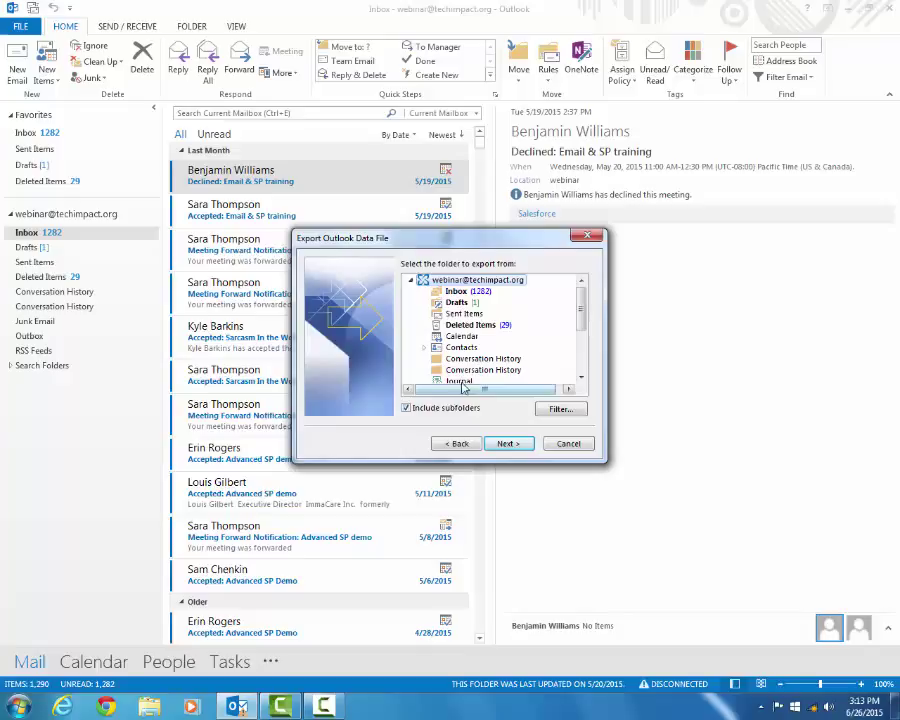
{"action": "scroll", "coordinate": [478, 347], "scroll_direction": "down", "scroll_amount": 1}
{"action": "scroll", "coordinate": [478, 347], "scroll_direction": "up", "scroll_amount": 1}
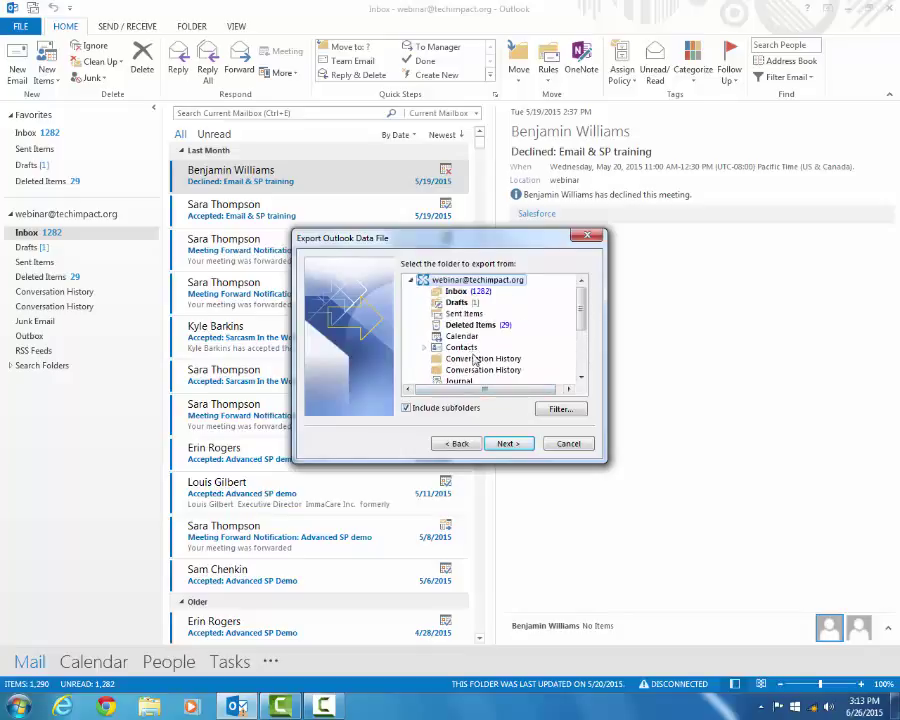
{"action": "left_click", "coordinate": [505, 444]}
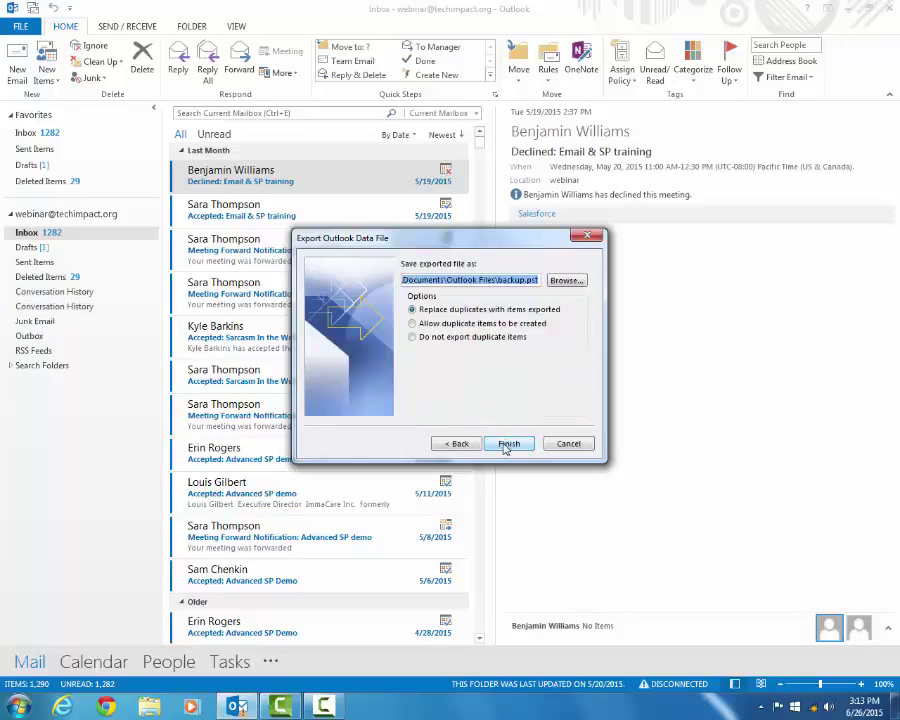
Set the export file's location to the Desktop and name it 6-26-15
{"action": "left_click", "coordinate": [561, 281]}
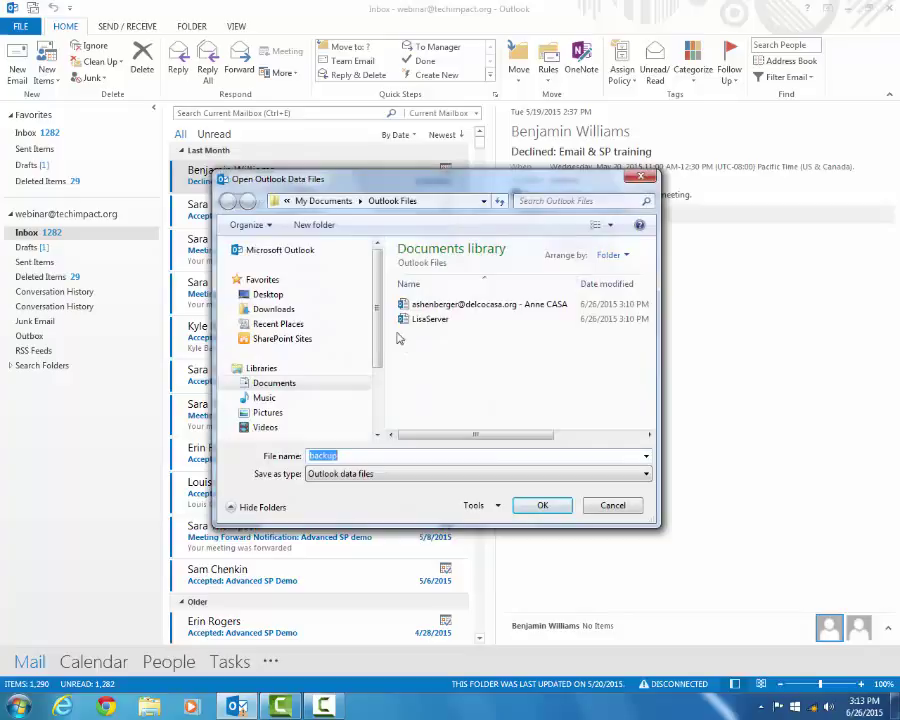
{"action": "left_click", "coordinate": [332, 301]}
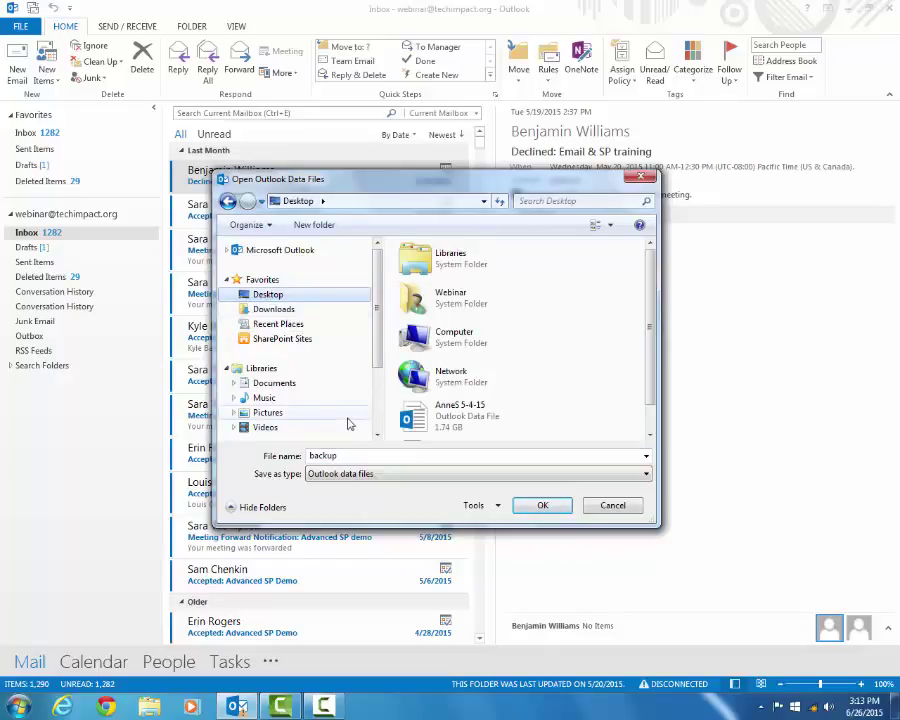
{"action": "double_click", "coordinate": [346, 455]}
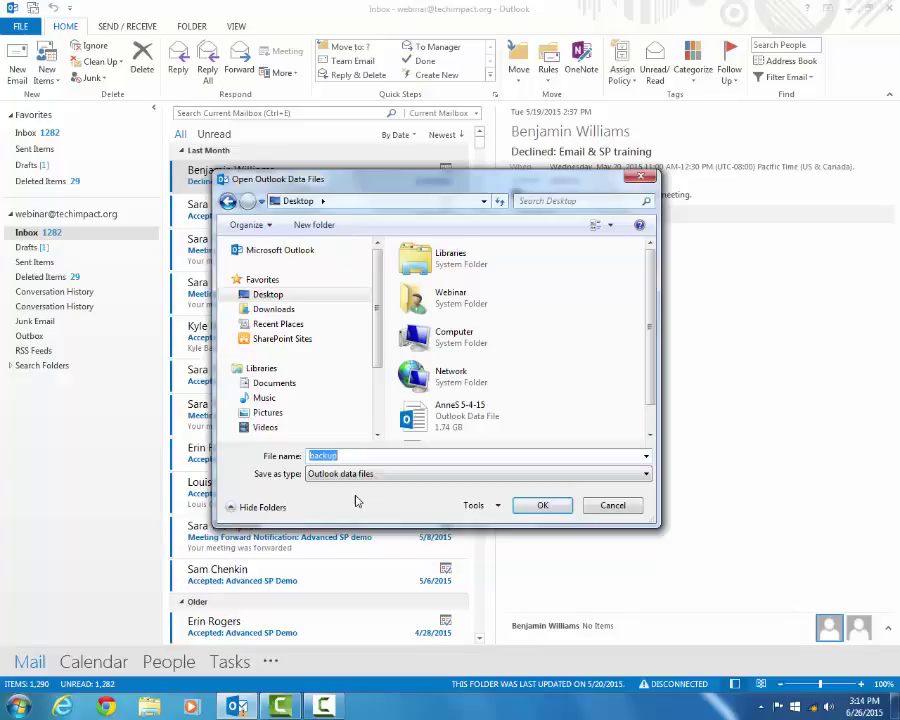
{"action": "type", "text": "6-26-15"}
{"action": "left_click", "coordinate": [541, 507]}
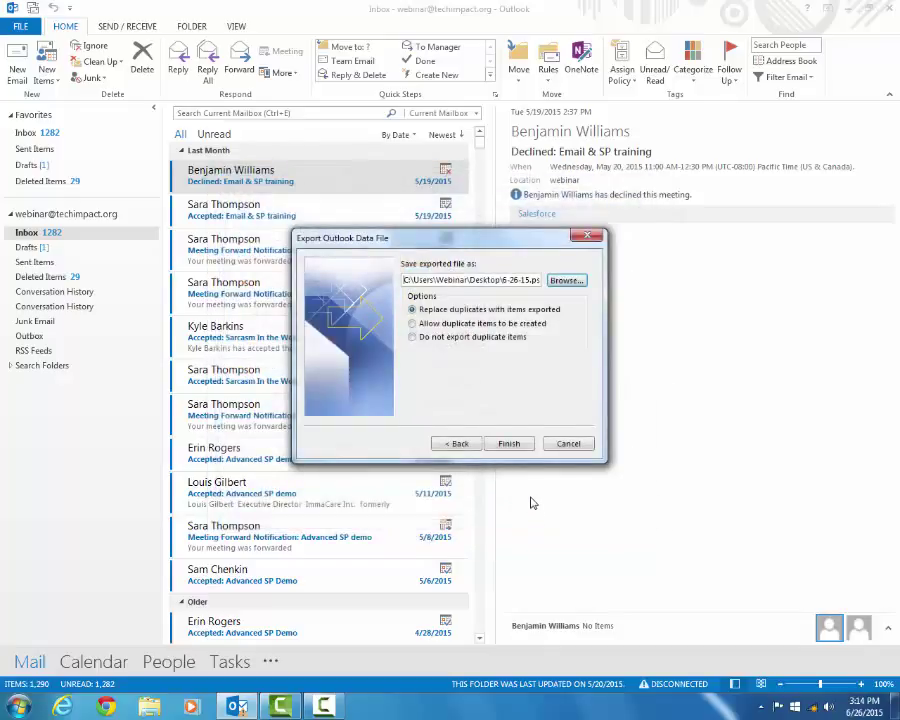
Choose not to export duplicate items and run the export without setting a password on the data file
{"action": "left_click", "coordinate": [440, 342]}
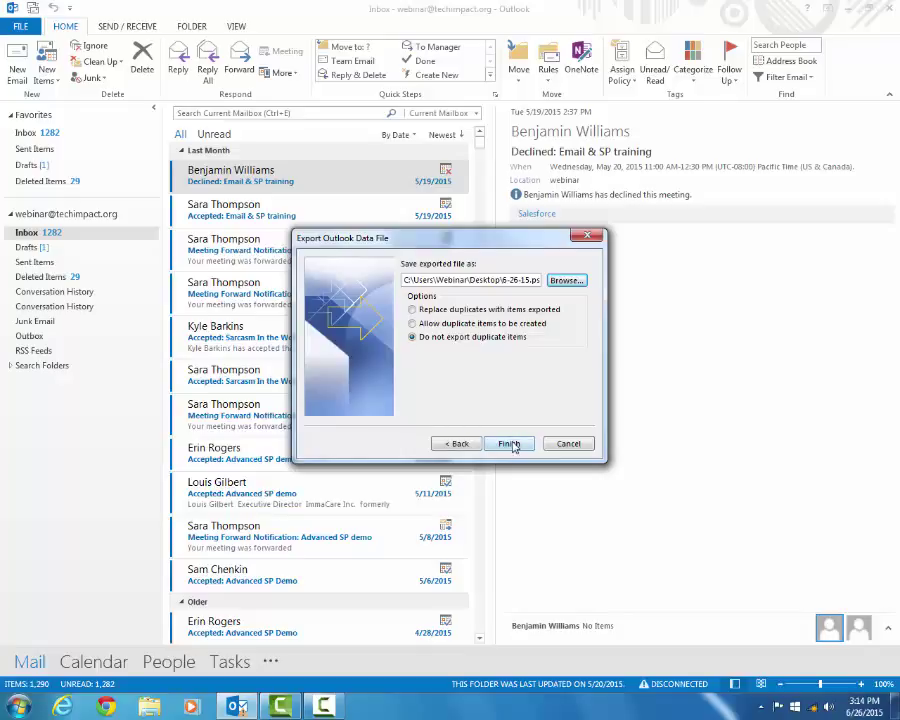
{"action": "left_click", "coordinate": [510, 444]}
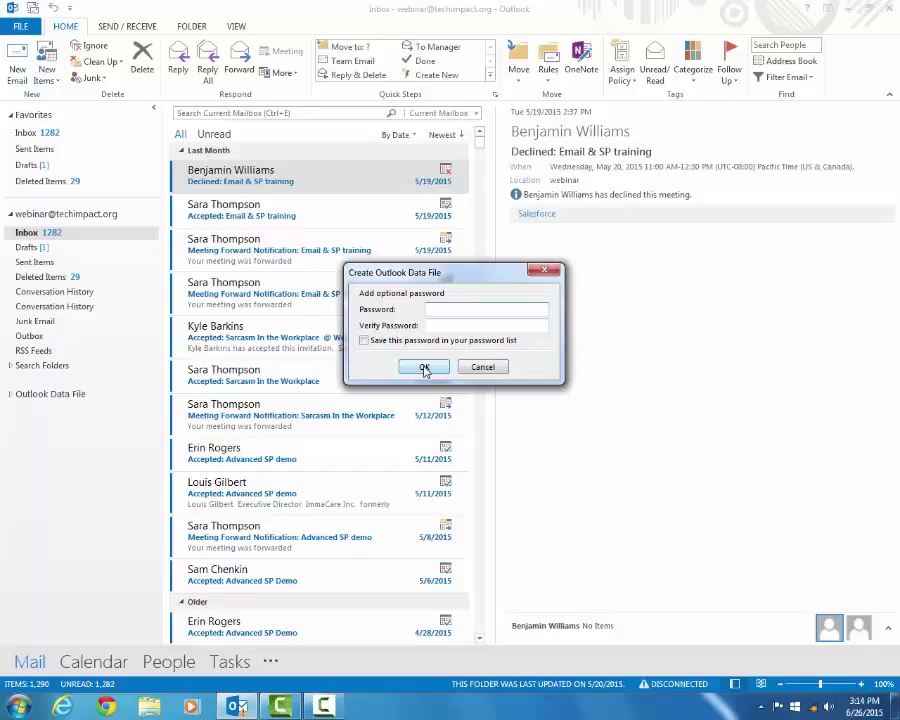
{"action": "left_click", "coordinate": [424, 367]}
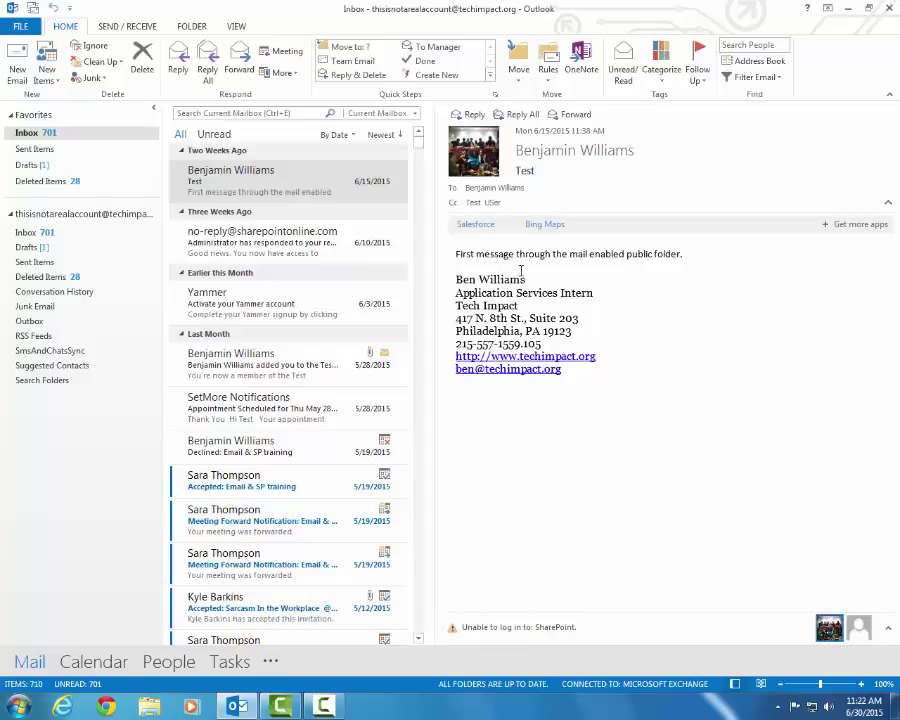
In the destination mailbox, start an import from another program or file, using the Outlook Data File (.pst) type
{"action": "left_click", "coordinate": [24, 30]}
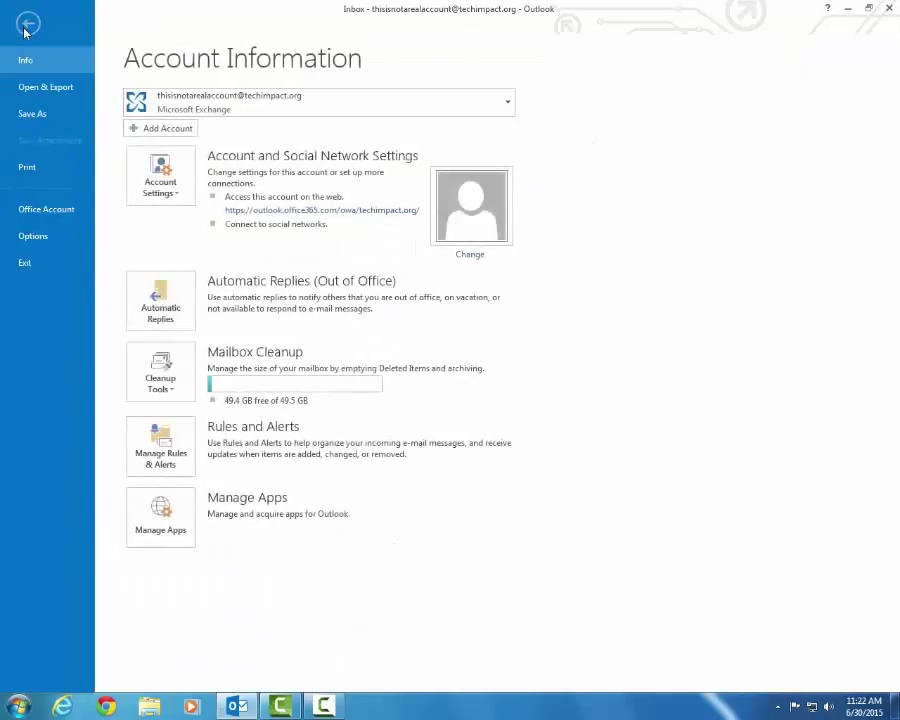
{"action": "left_click", "coordinate": [45, 88]}
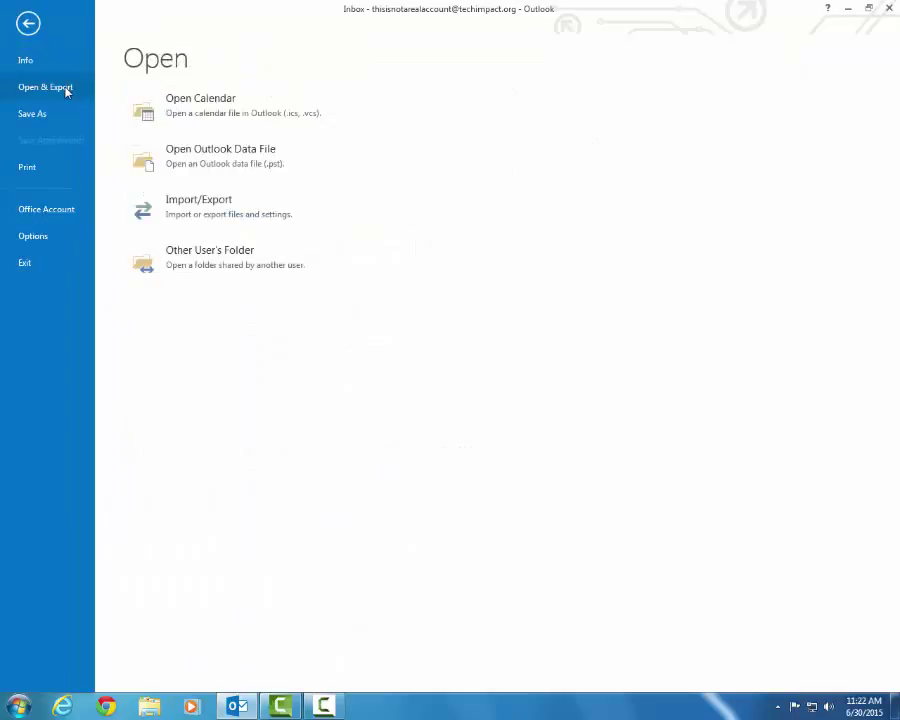
{"action": "left_click", "coordinate": [247, 217]}
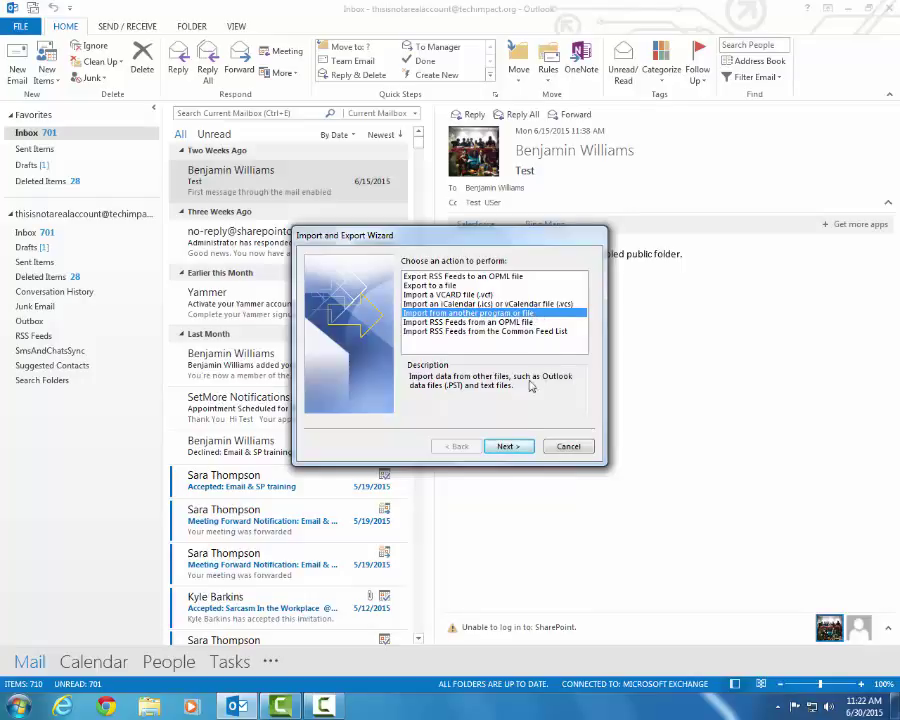
{"action": "left_click", "coordinate": [508, 447]}
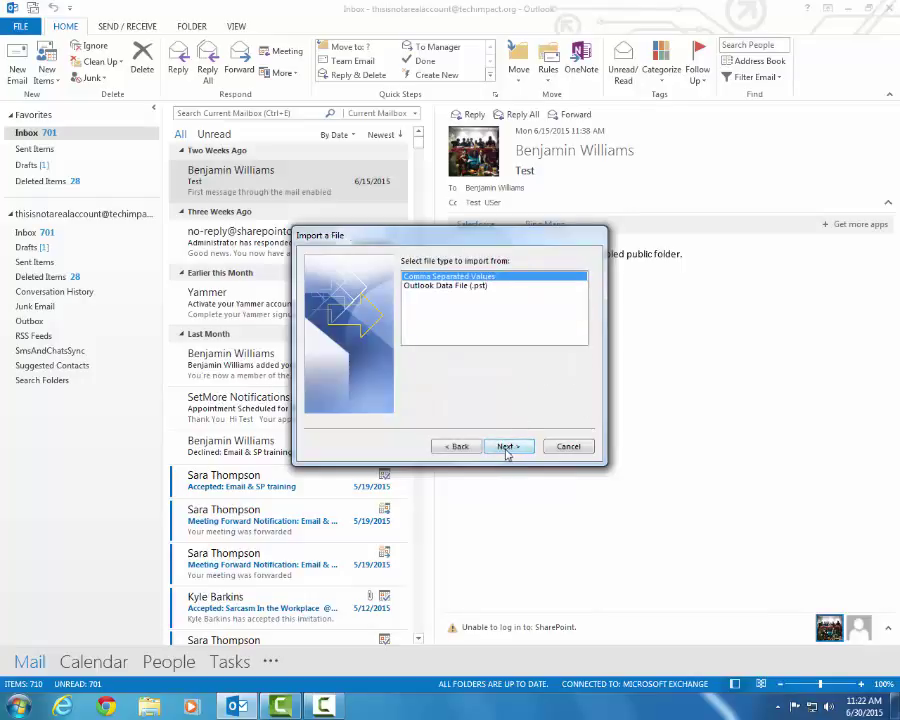
{"action": "left_click", "coordinate": [488, 289]}
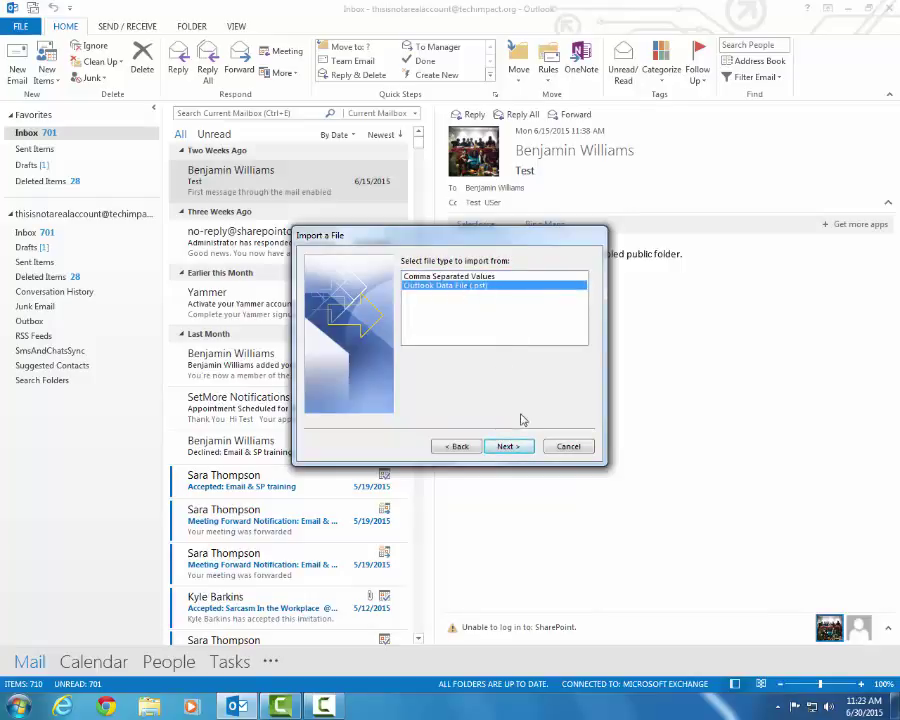
{"action": "left_click", "coordinate": [508, 446]}
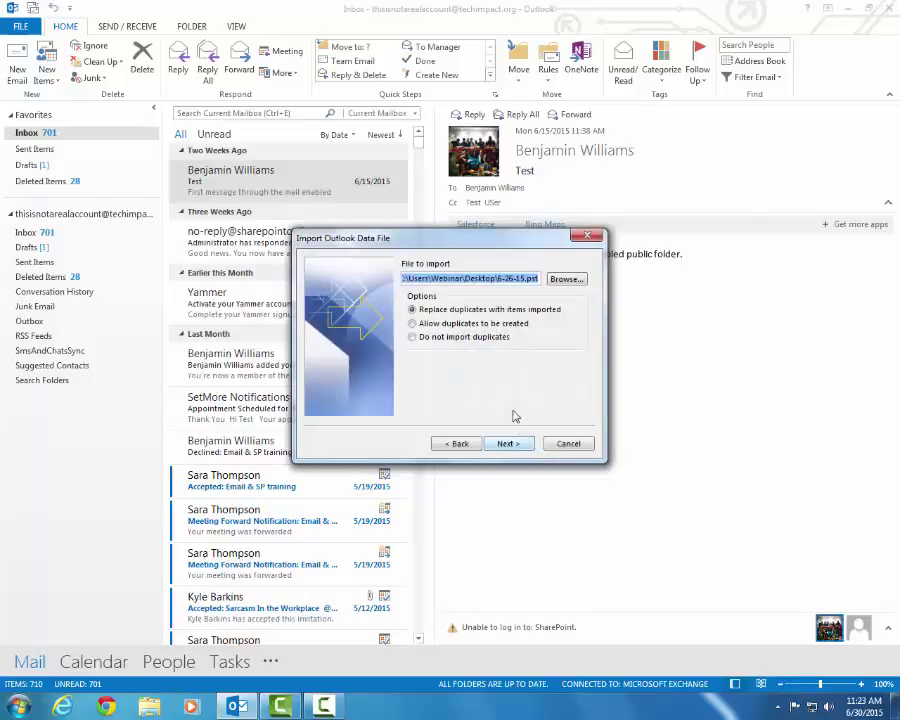
Choose the 6-26-15 data file on the Desktop as the import file, exclude duplicates, and continue to the folder selection
{"action": "left_click", "coordinate": [566, 284]}
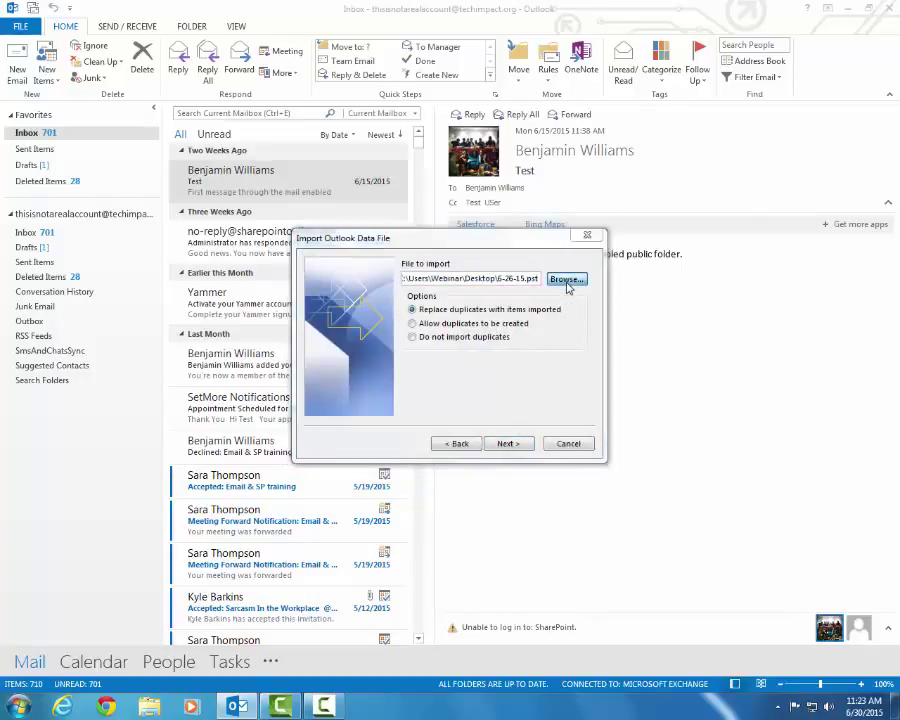
{"action": "scroll", "coordinate": [320, 302], "scroll_direction": "up", "scroll_amount": 1}
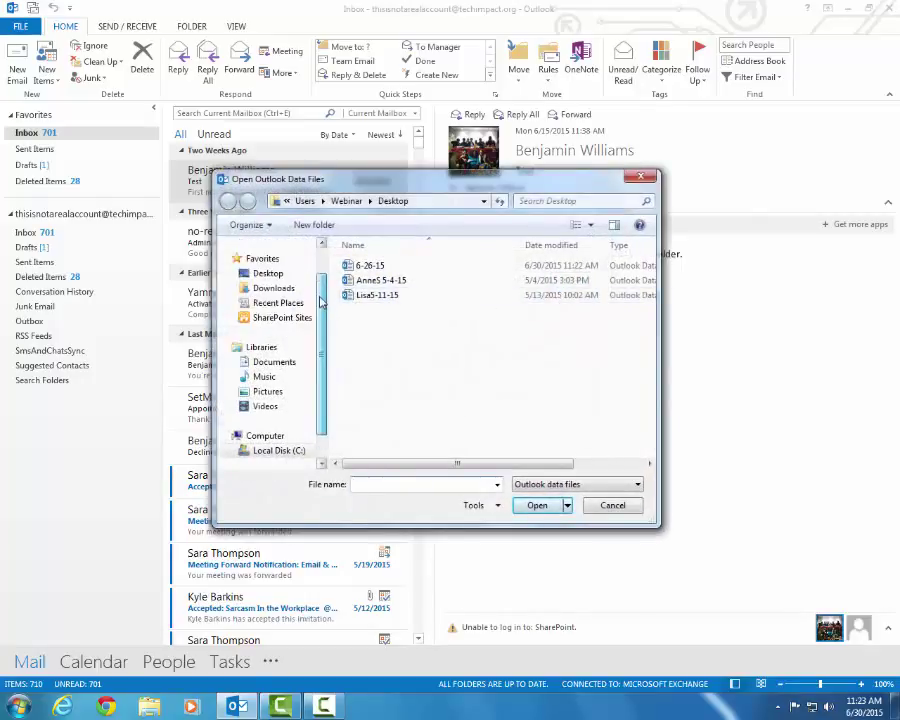
{"action": "scroll", "coordinate": [320, 302], "scroll_direction": "up", "scroll_amount": 1}
{"action": "left_click", "coordinate": [280, 295]}
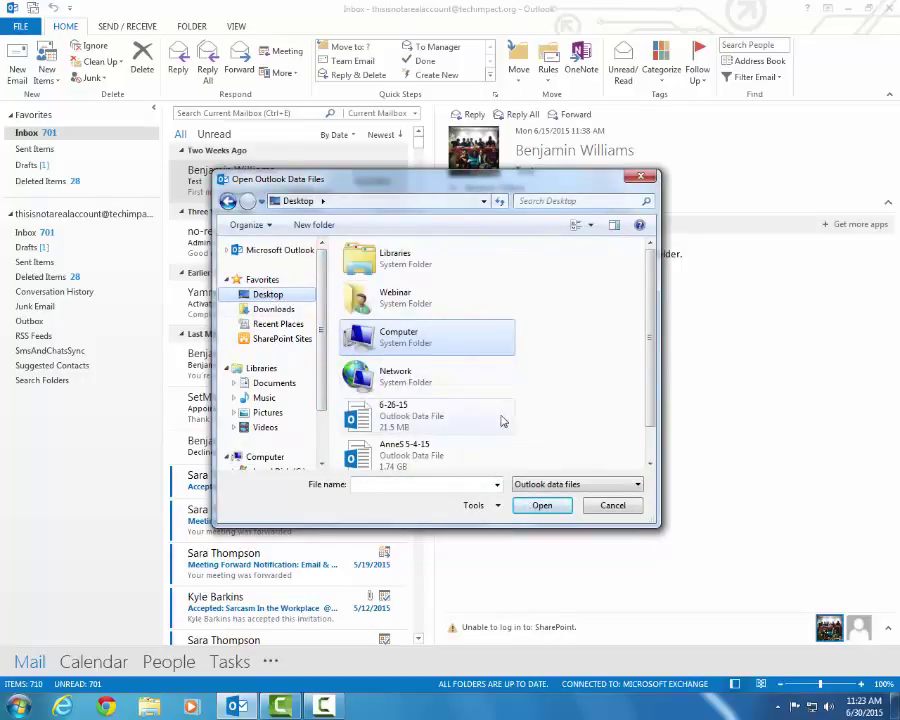
{"action": "left_click", "coordinate": [430, 424]}
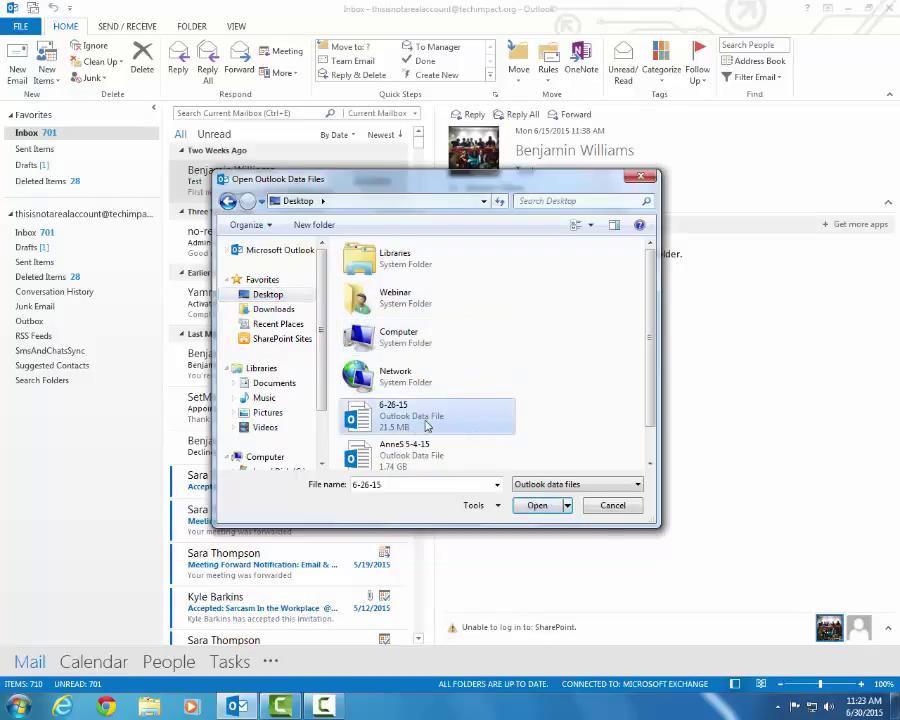
{"action": "left_click", "coordinate": [422, 452]}
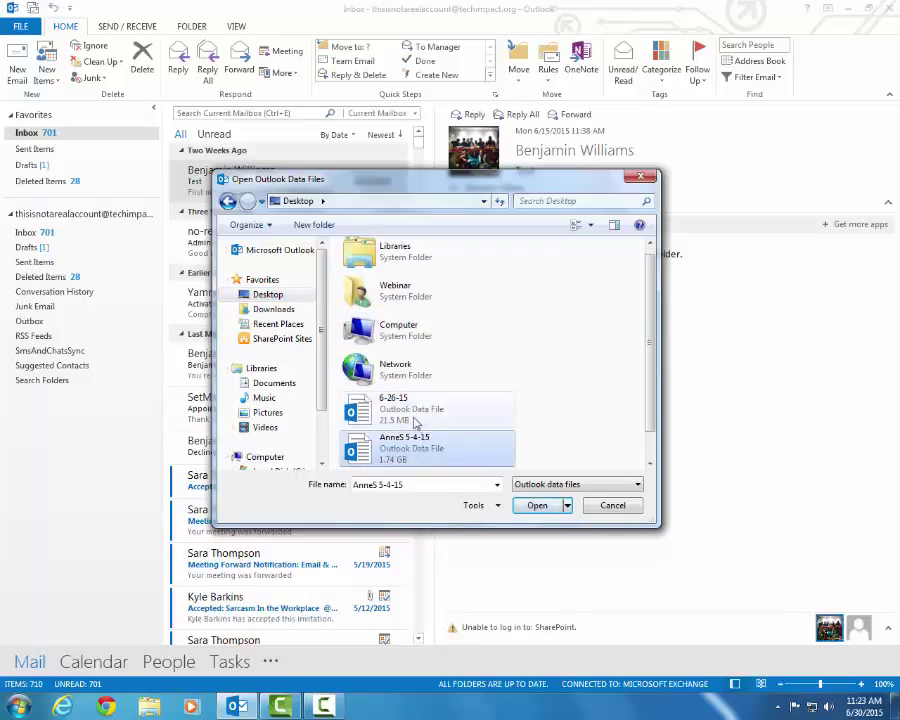
{"action": "double_click", "coordinate": [415, 424]}
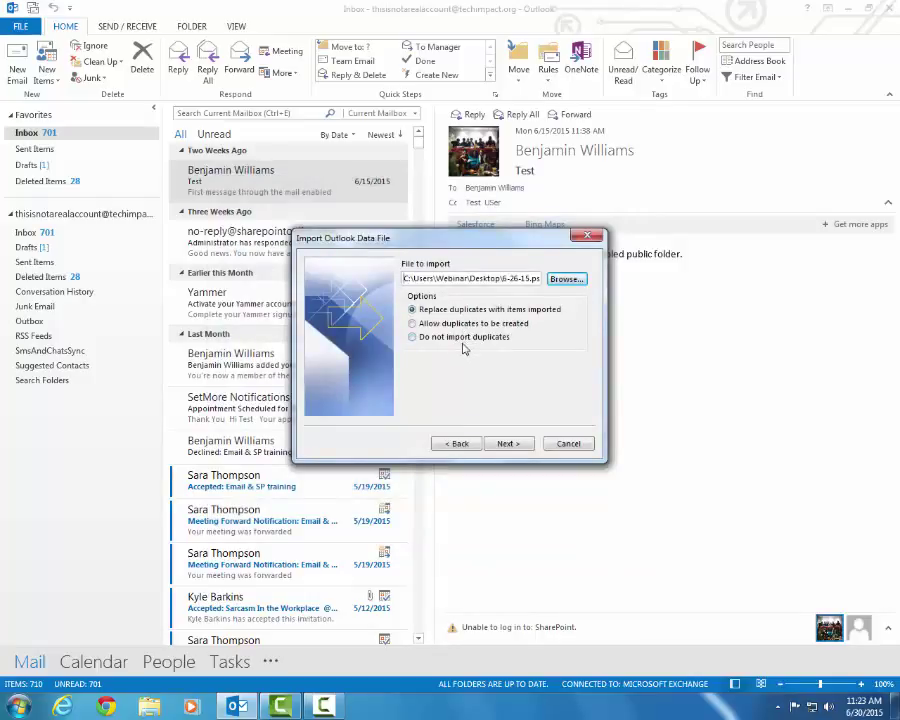
{"action": "left_click", "coordinate": [464, 340]}
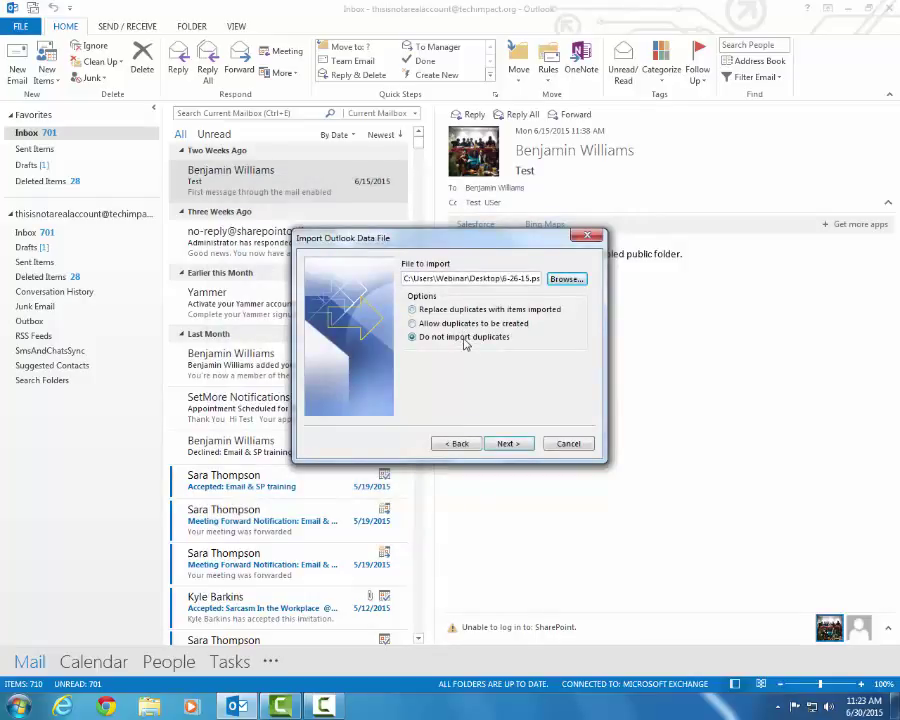
{"action": "left_click", "coordinate": [513, 446]}
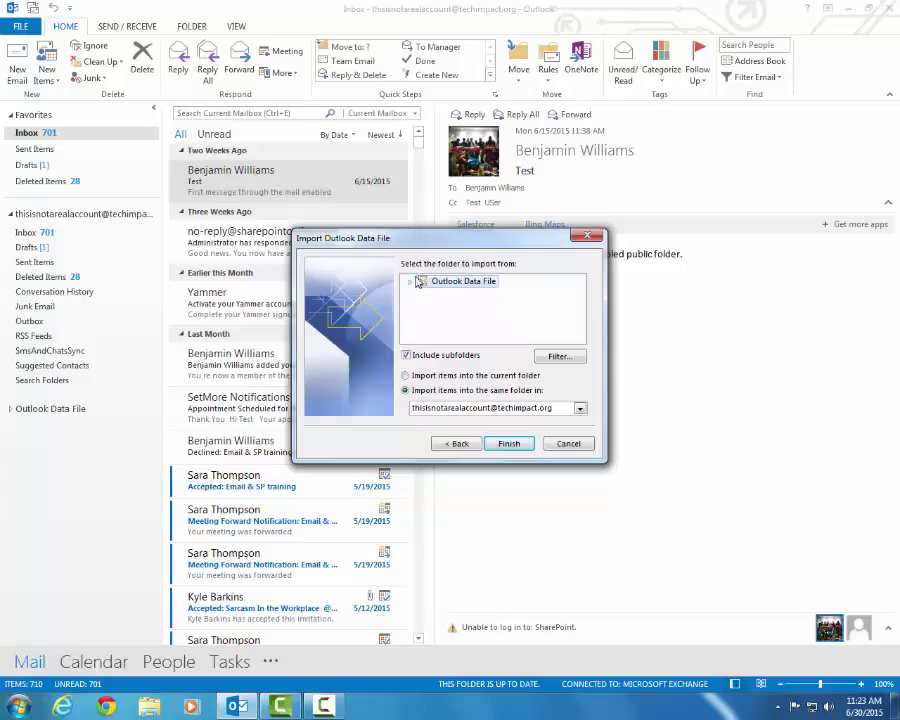
Examine the folders contained in the Outlook Data File, keeping its top level selected as the folder to import from
{"action": "left_click", "coordinate": [412, 283]}
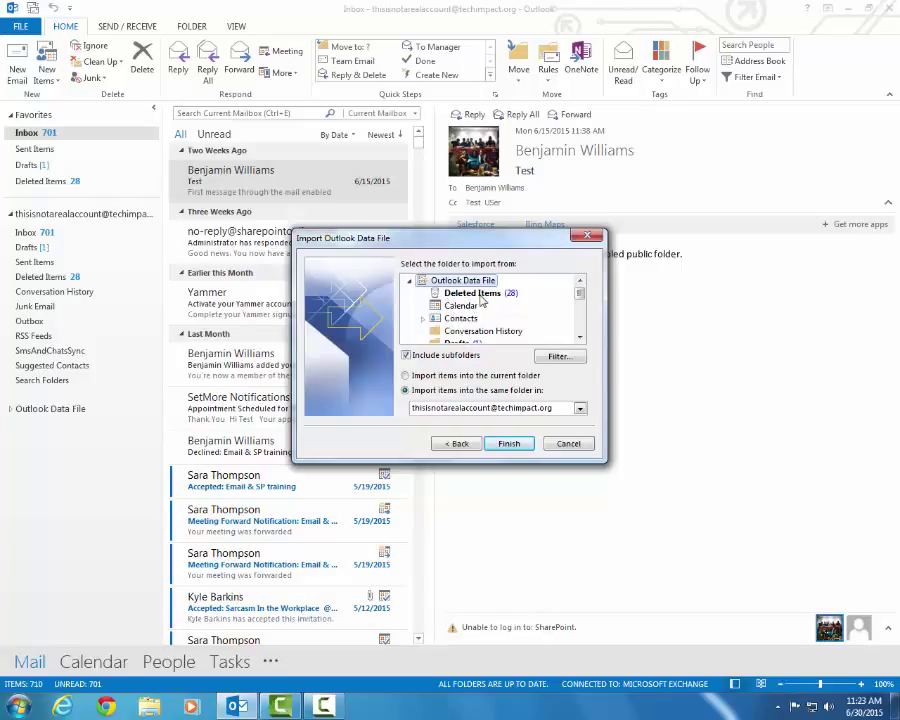
{"action": "scroll", "coordinate": [452, 308], "scroll_direction": "down", "scroll_amount": 1}
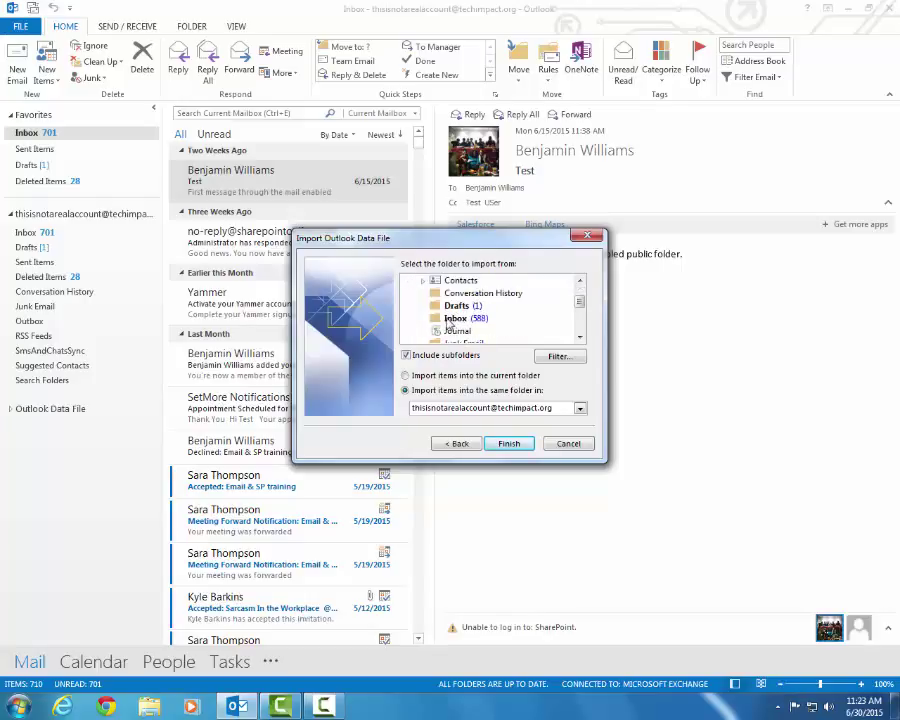
{"action": "scroll", "coordinate": [480, 318], "scroll_direction": "down", "scroll_amount": 2}
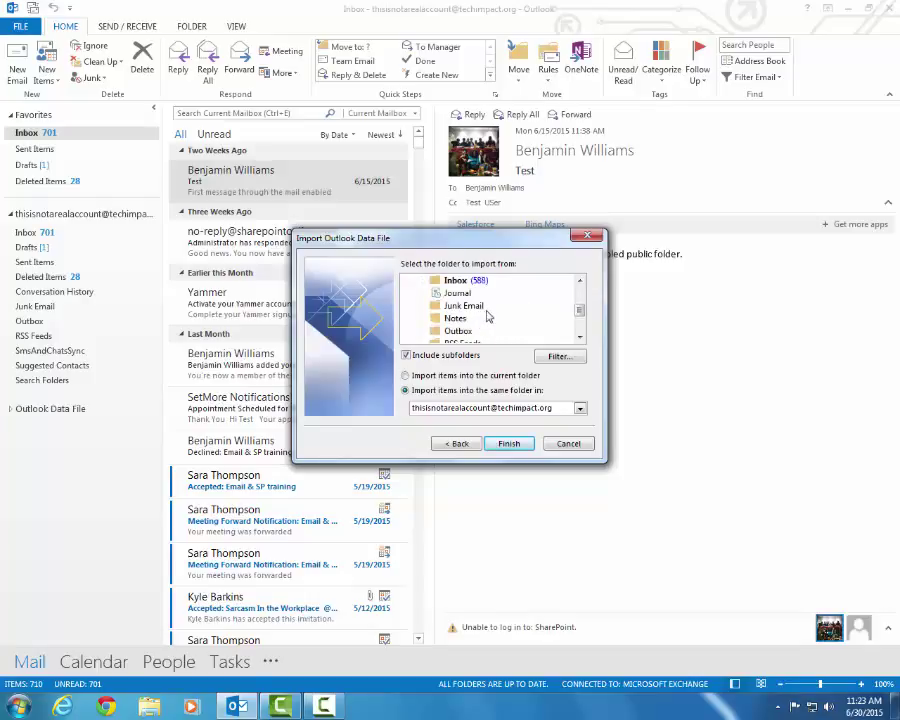
{"action": "scroll", "coordinate": [474, 318], "scroll_direction": "down", "scroll_amount": 1}
{"action": "scroll", "coordinate": [468, 314], "scroll_direction": "up", "scroll_amount": 4}
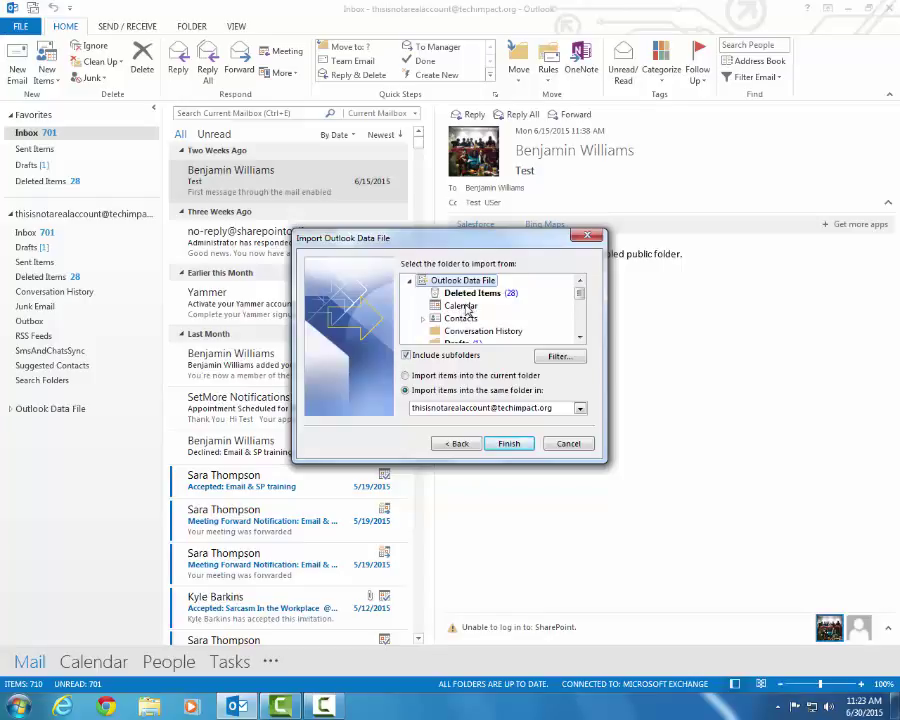
{"action": "left_click", "coordinate": [460, 308]}
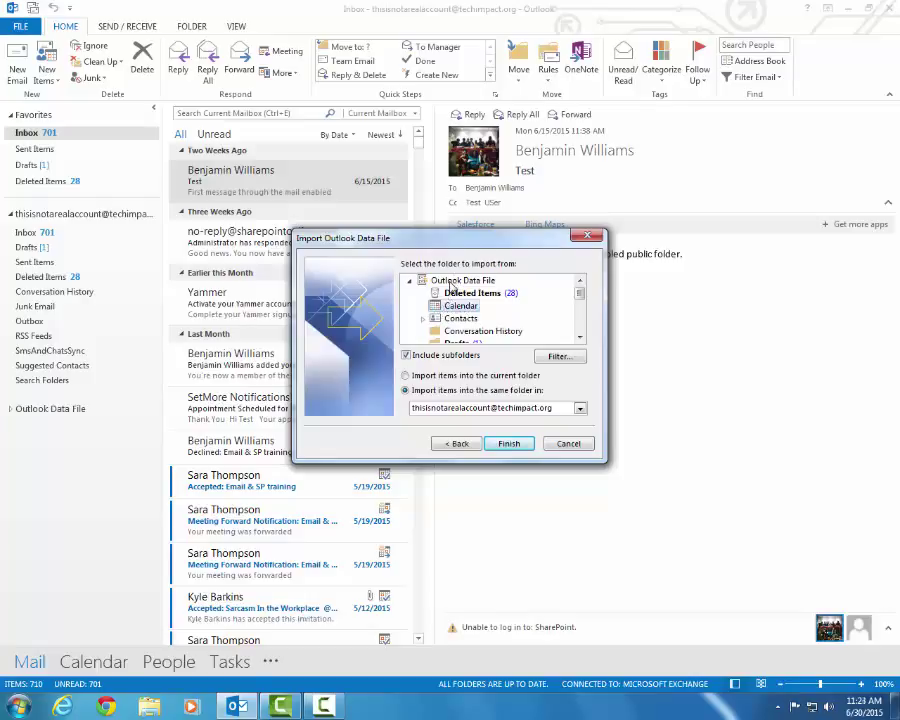
{"action": "left_click", "coordinate": [450, 283]}
{"action": "left_click", "coordinate": [409, 282]}
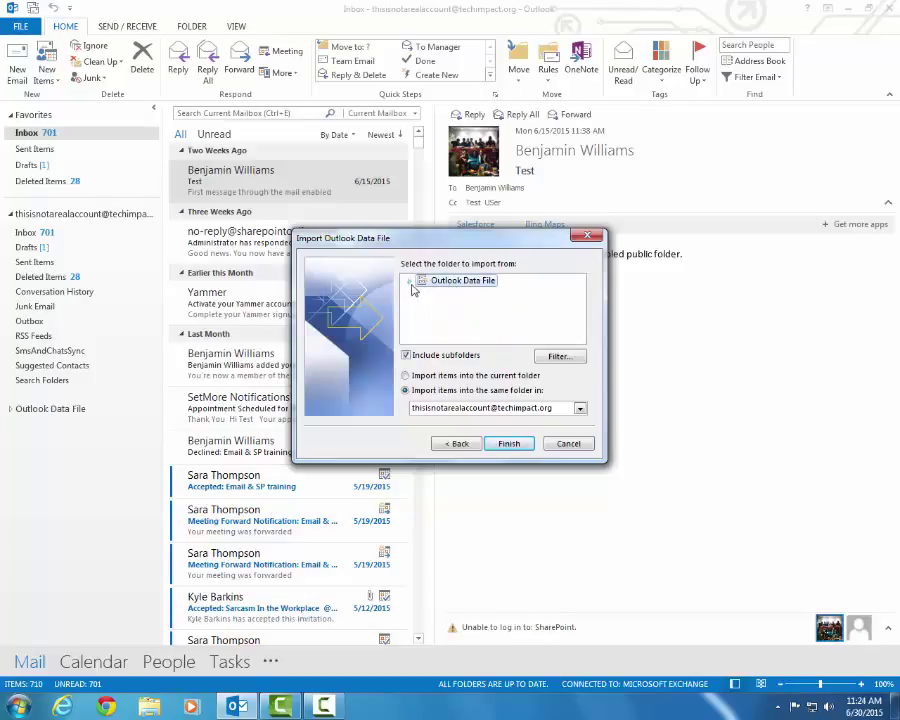
Set the import destination to the same folder in the account's own mailbox instead of Public Folders, and run the import
{"action": "left_click", "coordinate": [483, 412]}
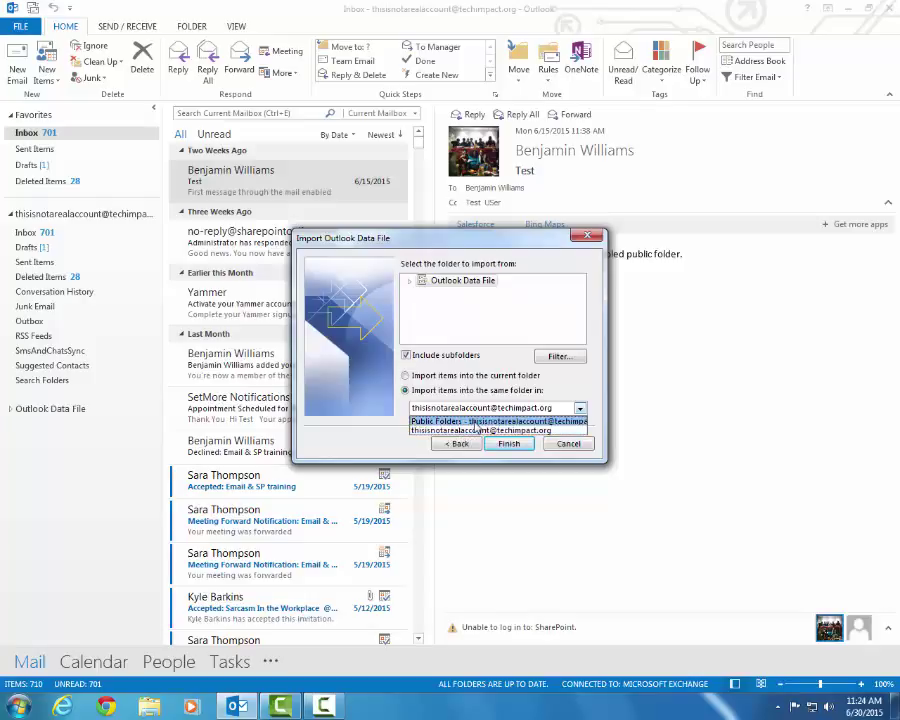
{"action": "left_click", "coordinate": [481, 431]}
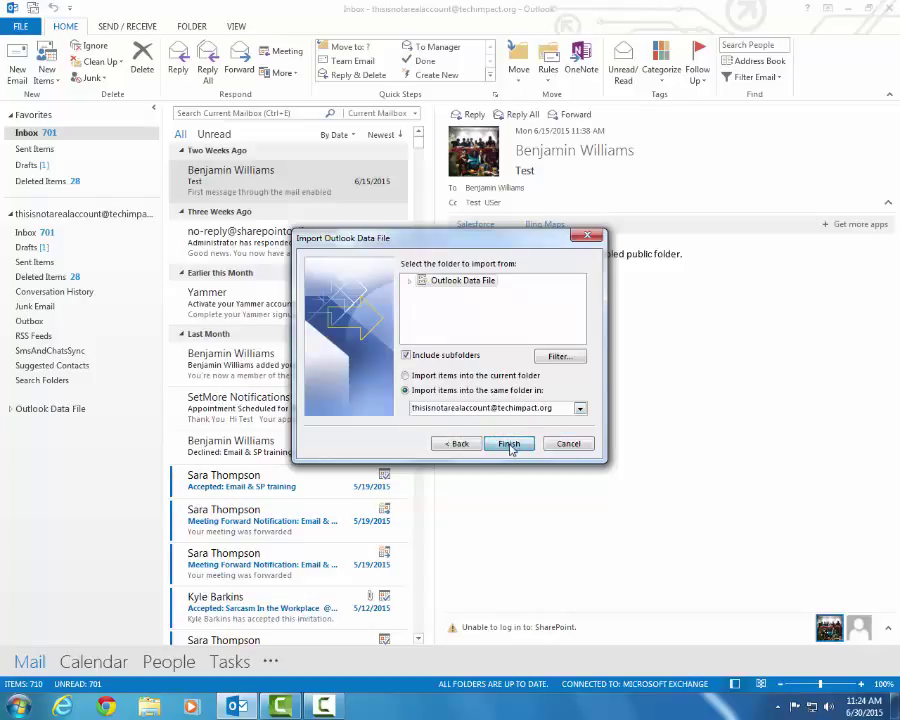
{"action": "left_click", "coordinate": [509, 444]}
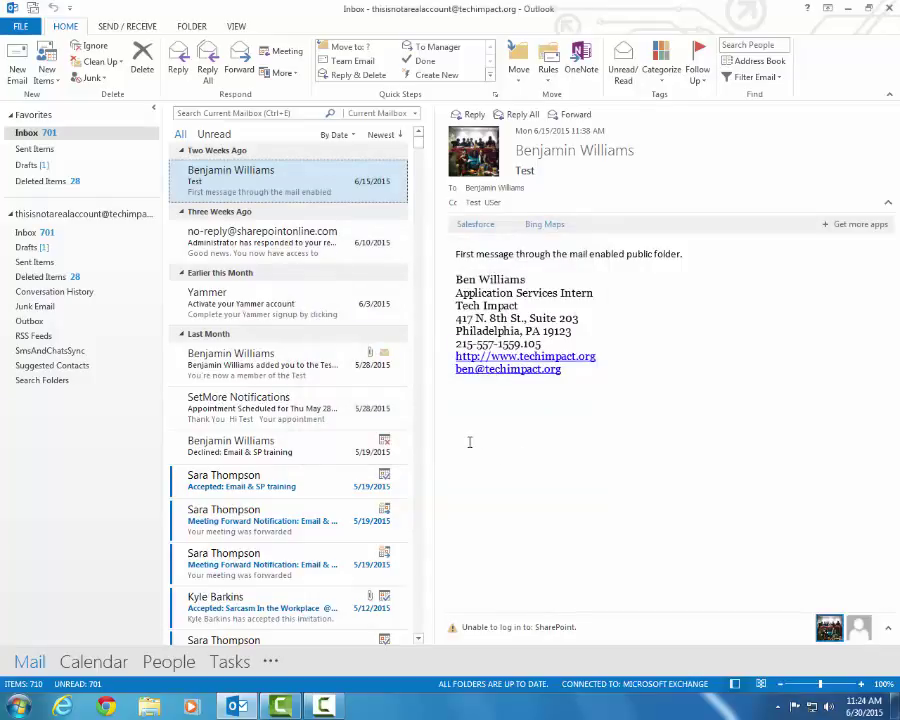